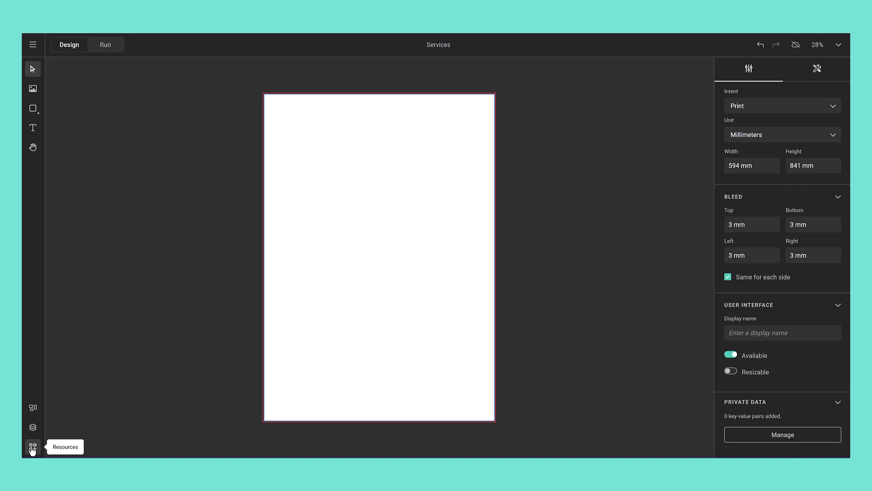
# Step: Place the Delivery Mother image on the page from the Chill Services > Lifestyle > Delivery media folder
pyautogui.click(32, 448)
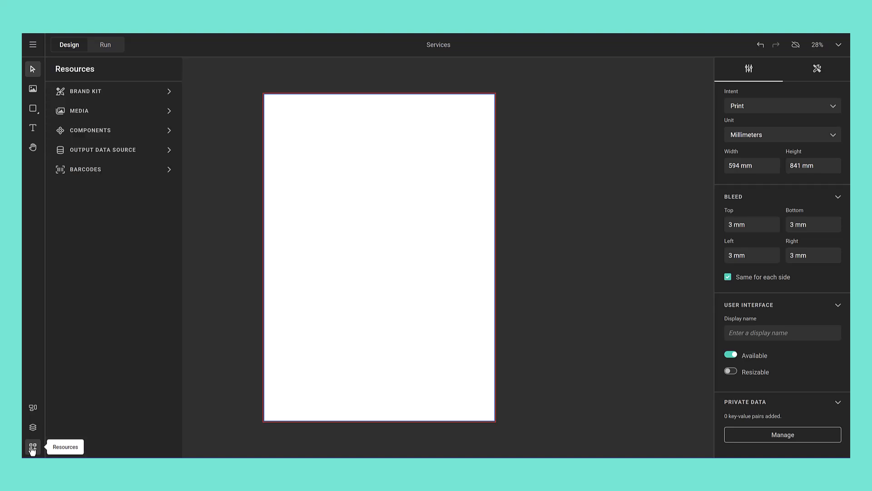
pyautogui.click(100, 113)
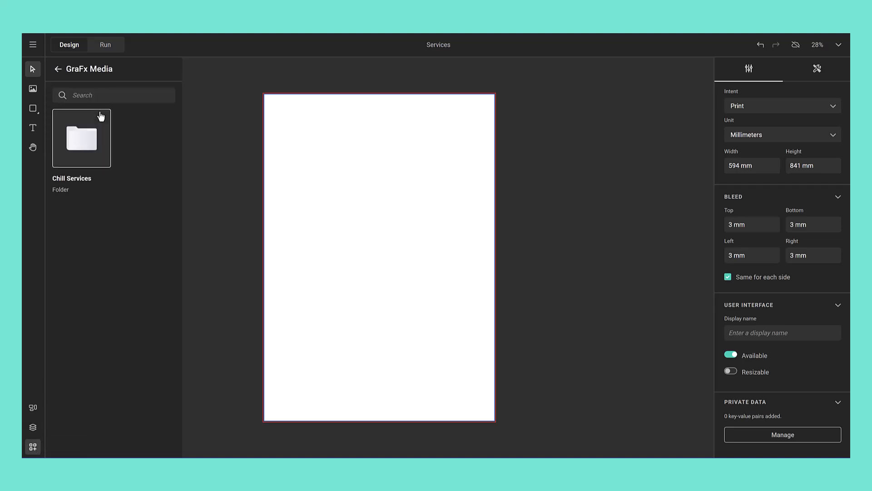
pyautogui.click(89, 146)
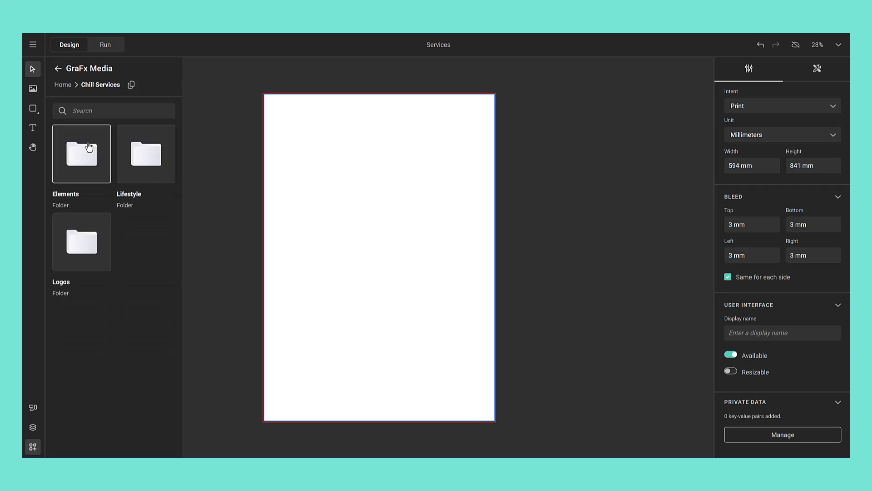
pyautogui.click(147, 160)
pyautogui.click(145, 251)
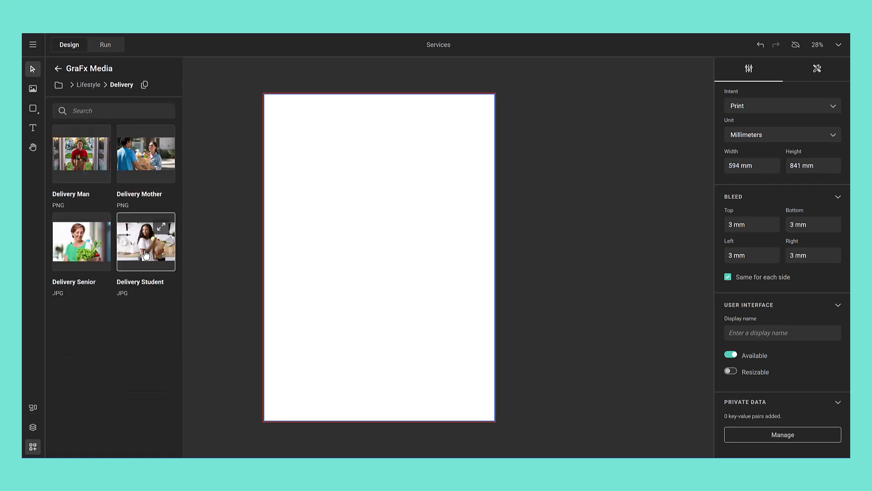
pyautogui.click(144, 164)
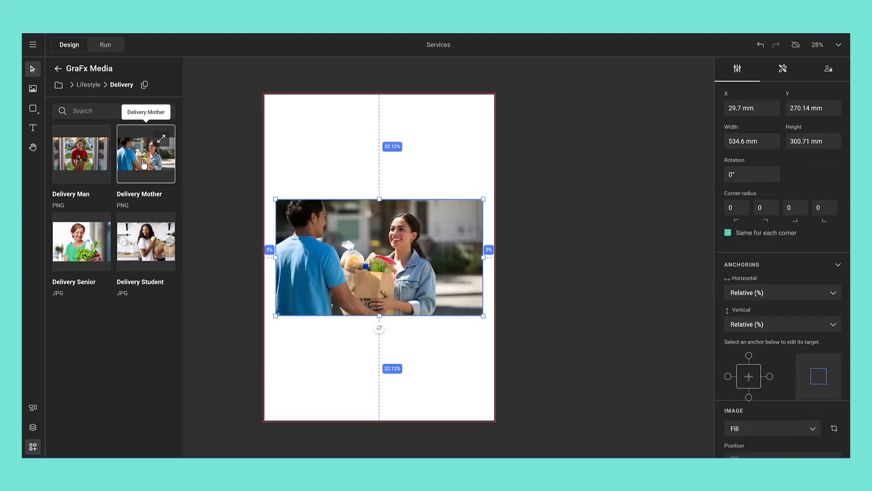
pyautogui.click(58, 70)
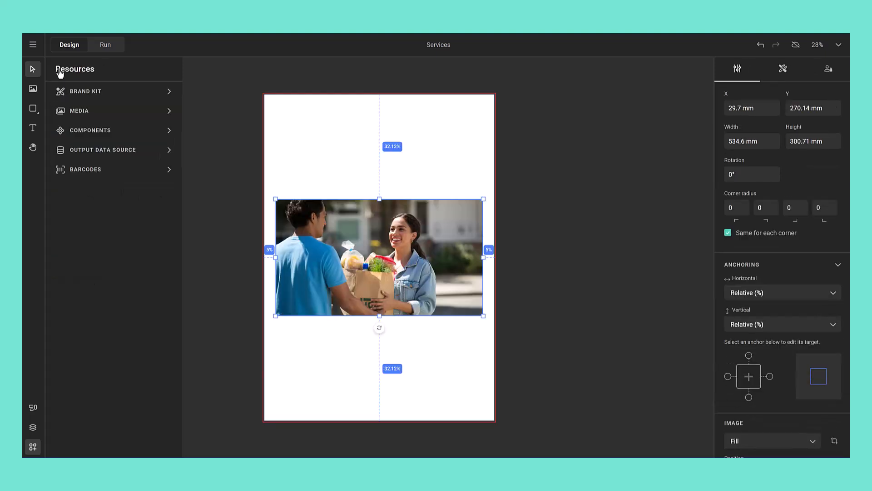
pyautogui.click(32, 449)
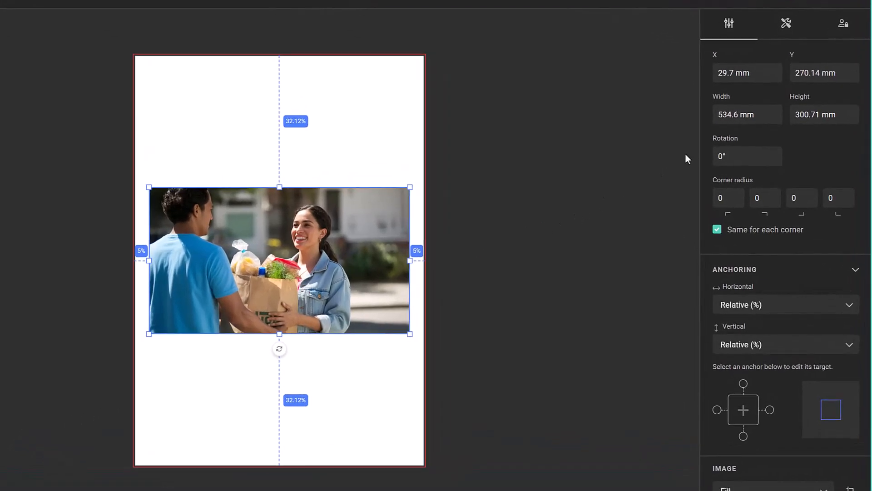
# Step: Resize the image frame to 600 mm by 423.5 mm and position it over the page's upper half at X -3 mm, Y -3 mm
pyautogui.click(761, 142)
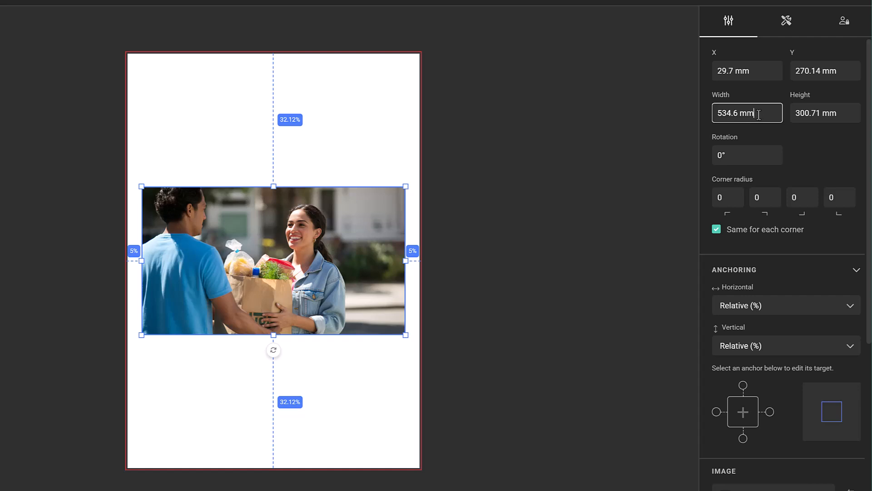
pyautogui.write('600')
pyautogui.press('Return')
pyautogui.click(844, 112)
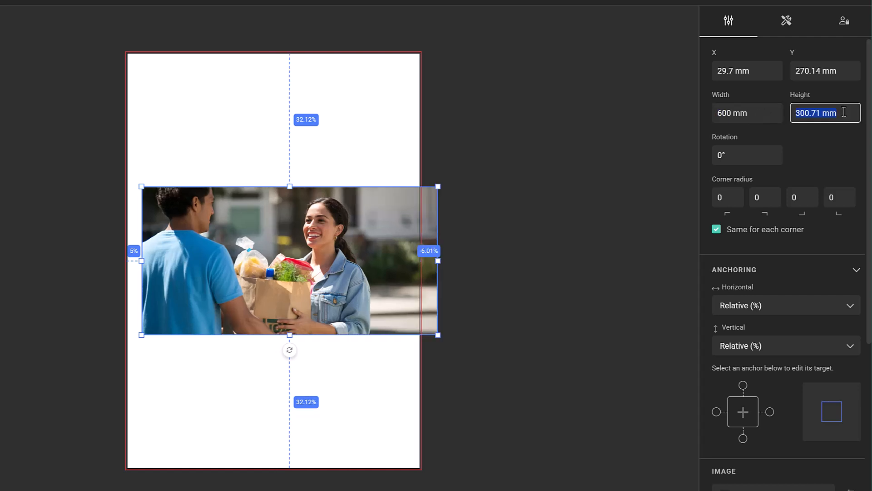
pyautogui.write('423.5')
pyautogui.press('Return')
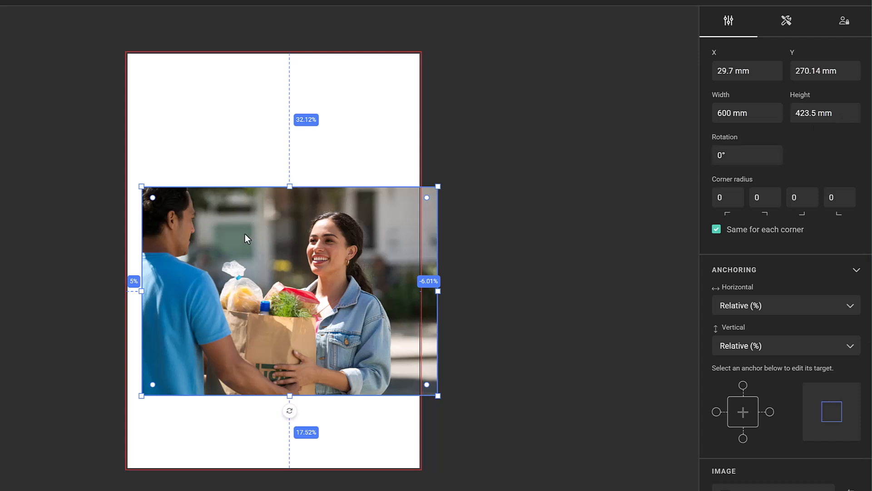
pyautogui.moveTo(244, 233); pyautogui.dragTo(228, 98)
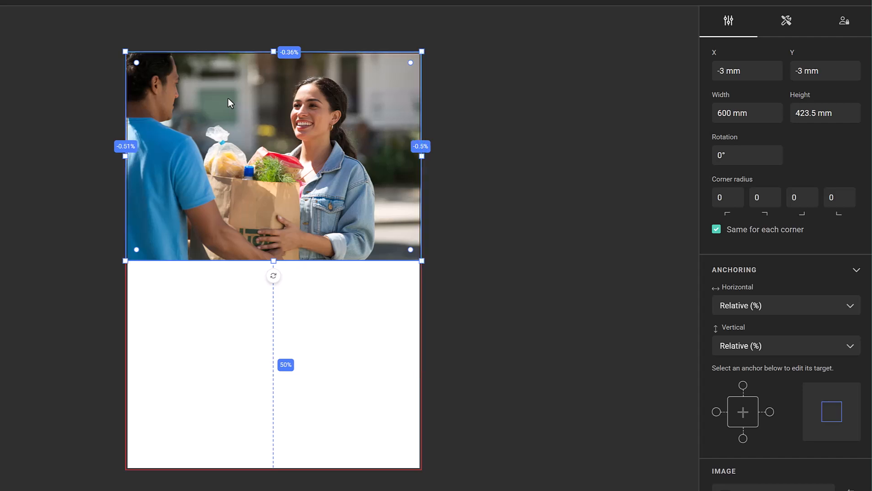
pyautogui.click(73, 194)
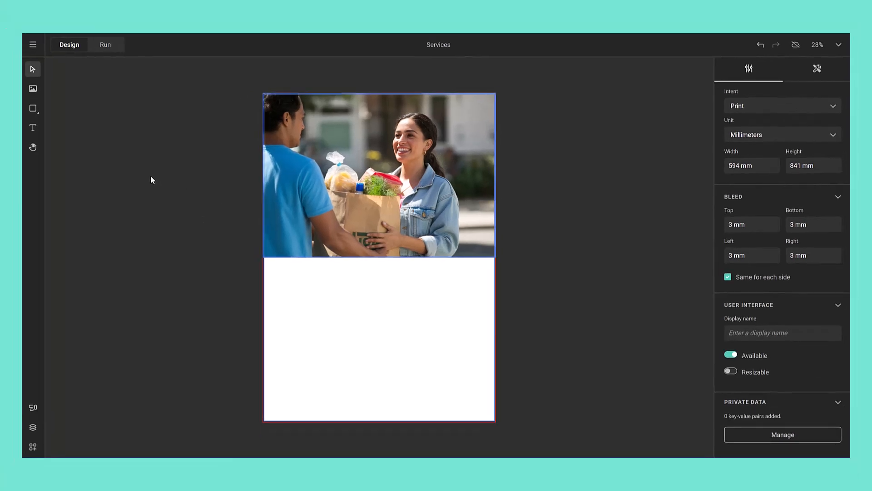
# Step: Draw a rectangle about 542 mm wide and 371 mm high in the empty area below the photo
pyautogui.click(37, 115)
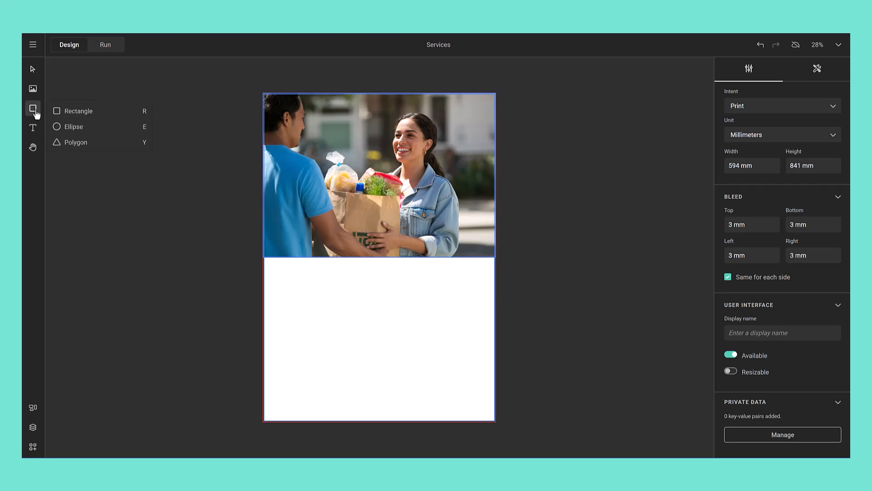
pyautogui.click(70, 110)
pyautogui.moveTo(269, 261); pyautogui.dragTo(480, 405)
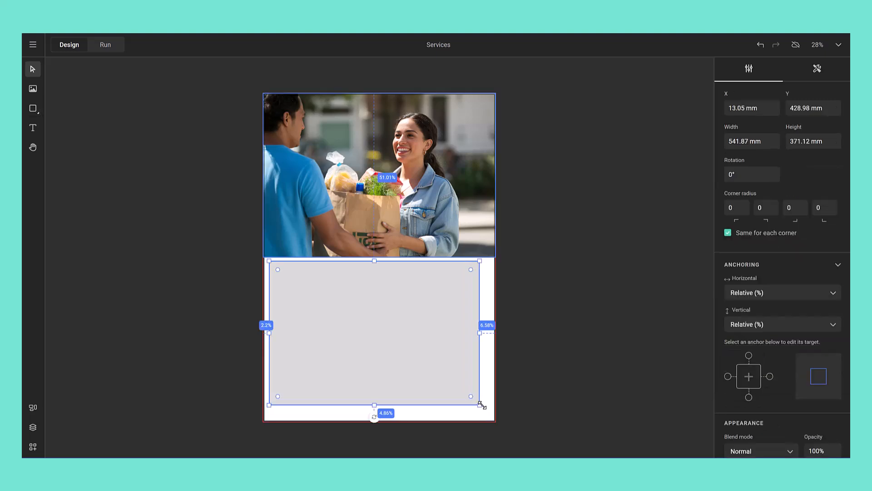
# Step: Remove the rectangle's stroke and fill it with the blue Delivery brand color
pyautogui.scroll(-1, 729, 387)
pyautogui.scroll(-2, 729, 387)
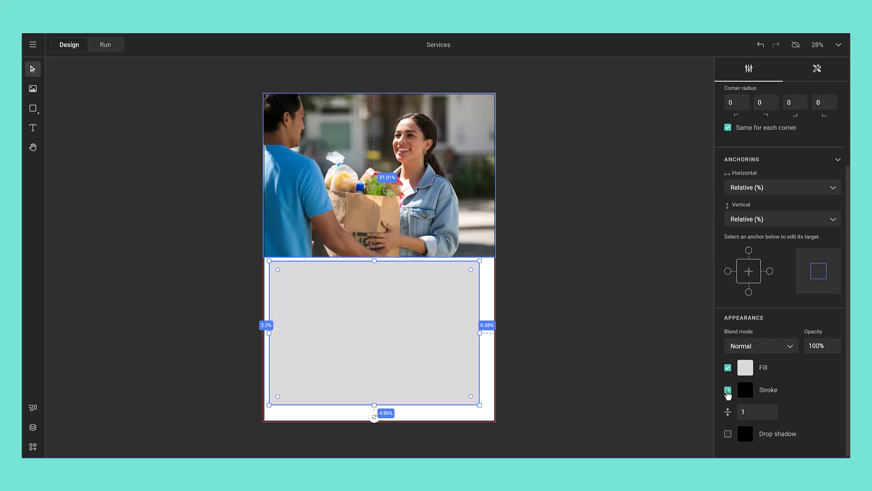
pyautogui.click(728, 391)
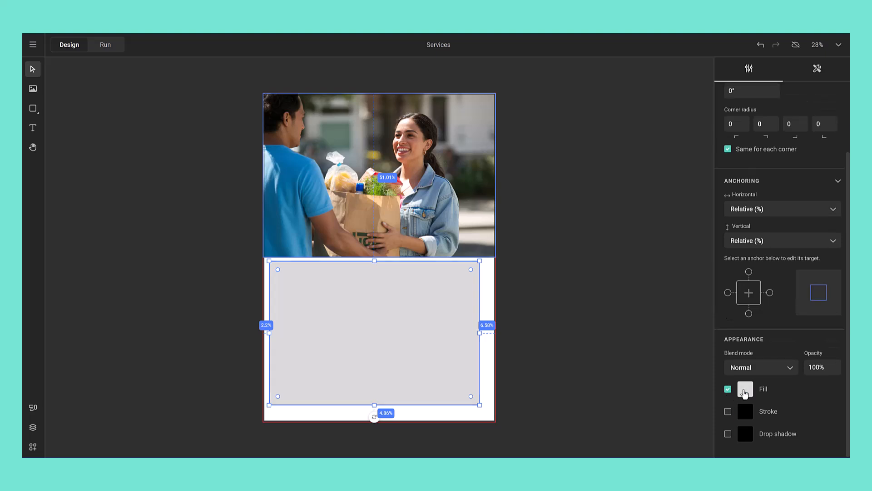
pyautogui.click(744, 391)
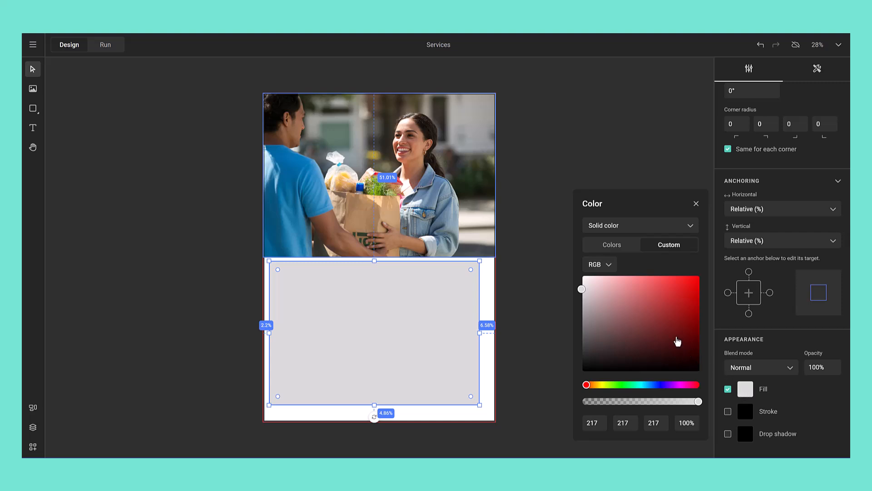
pyautogui.click(620, 251)
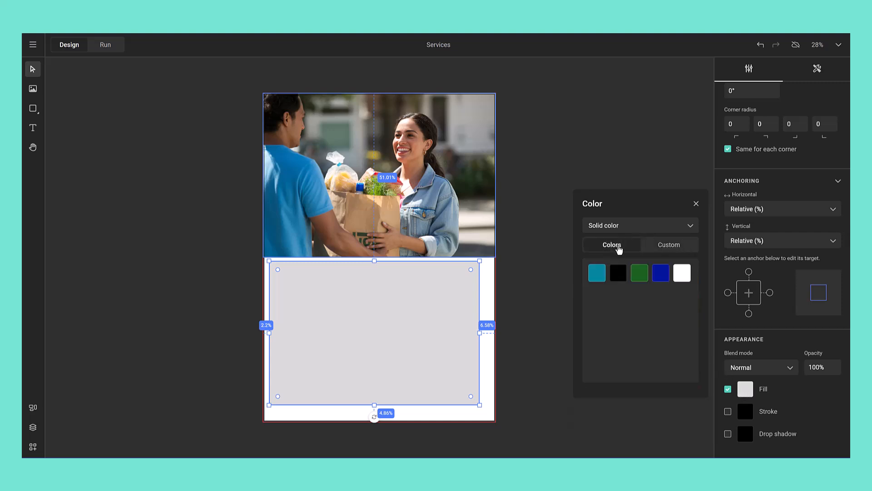
pyautogui.click(661, 277)
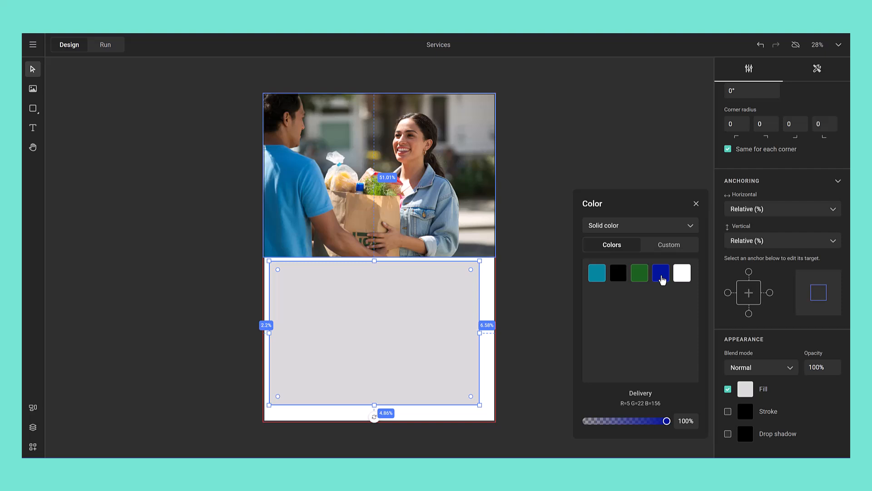
pyautogui.click(662, 278)
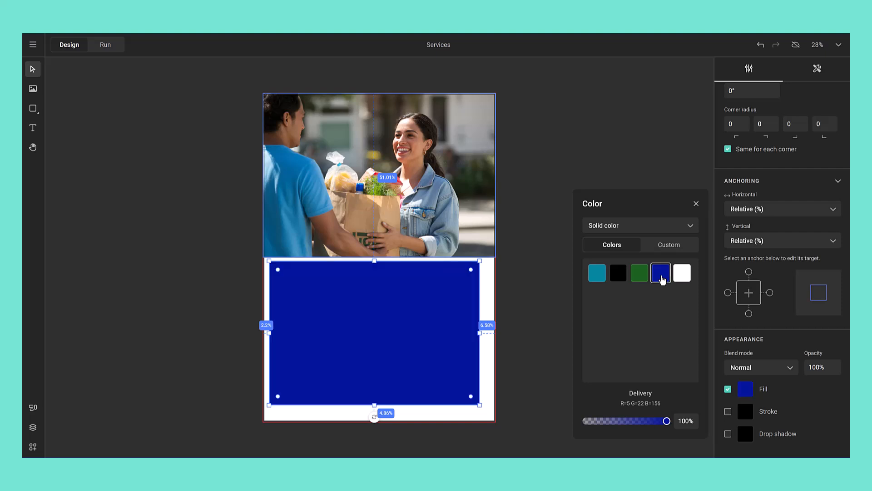
pyautogui.click(696, 204)
pyautogui.click(663, 264)
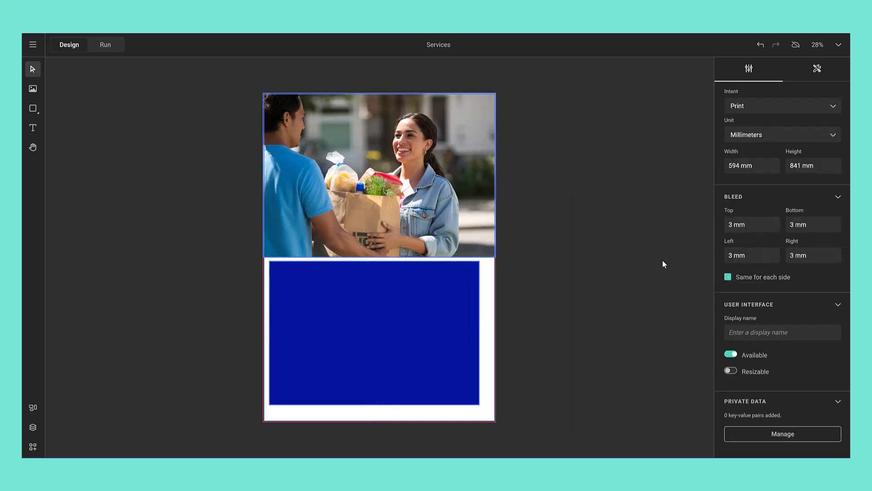
# Step: Stretch the blue rectangle to the photo's lower edge and the page's bleed edges, making it 600 mm by 423.5 mm
pyautogui.click(298, 302)
pyautogui.moveTo(270, 262); pyautogui.dragTo(260, 256)
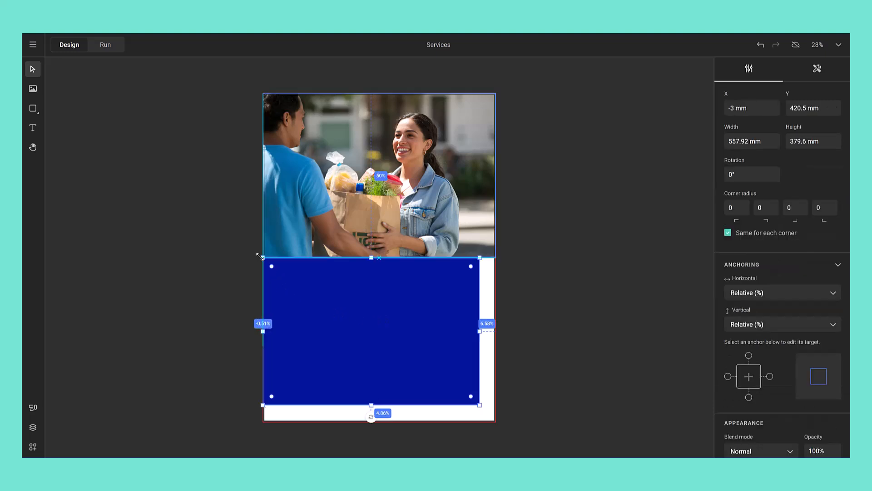
pyautogui.moveTo(480, 405); pyautogui.dragTo(496, 422)
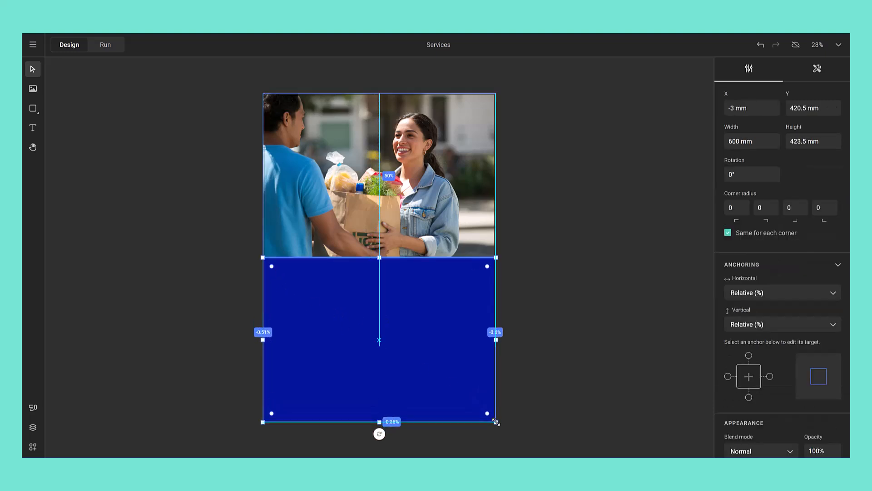
pyautogui.click(540, 338)
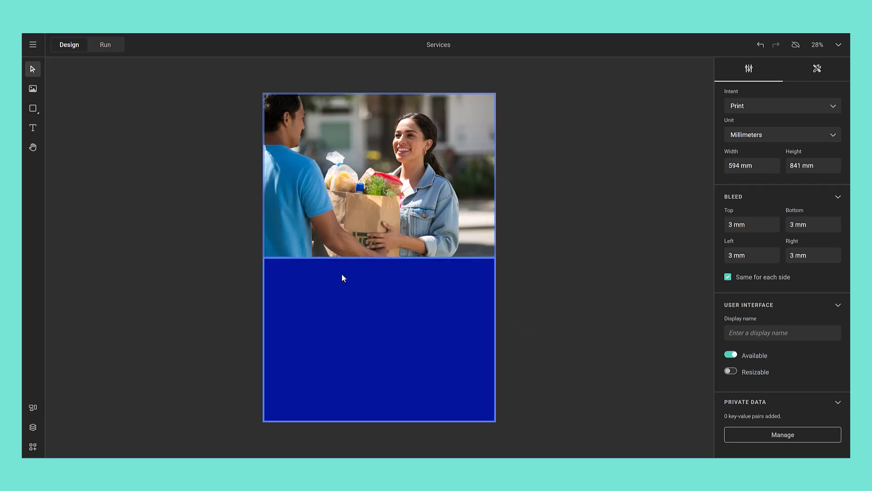
# Step: Add a 529 mm by 163 mm text frame on the blue rectangle, centred horizontally at X 32.5 mm and Y about 448 mm
pyautogui.click(33, 130)
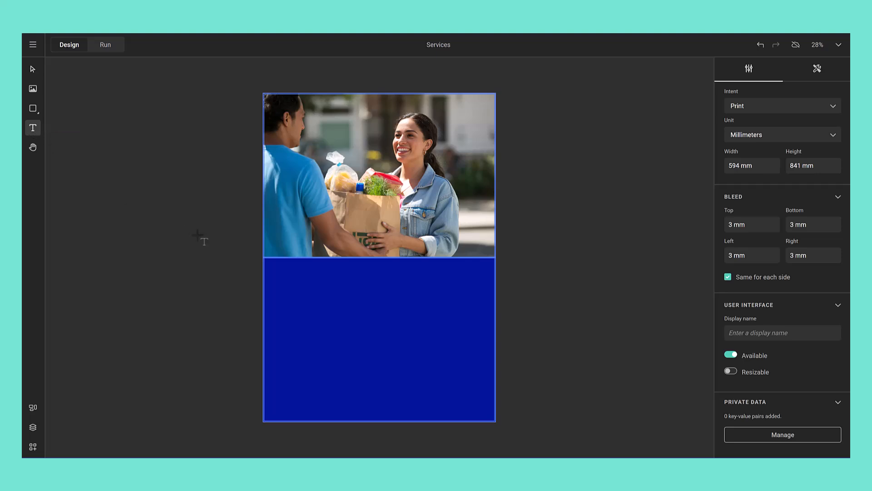
pyautogui.moveTo(282, 276); pyautogui.dragTo(459, 319)
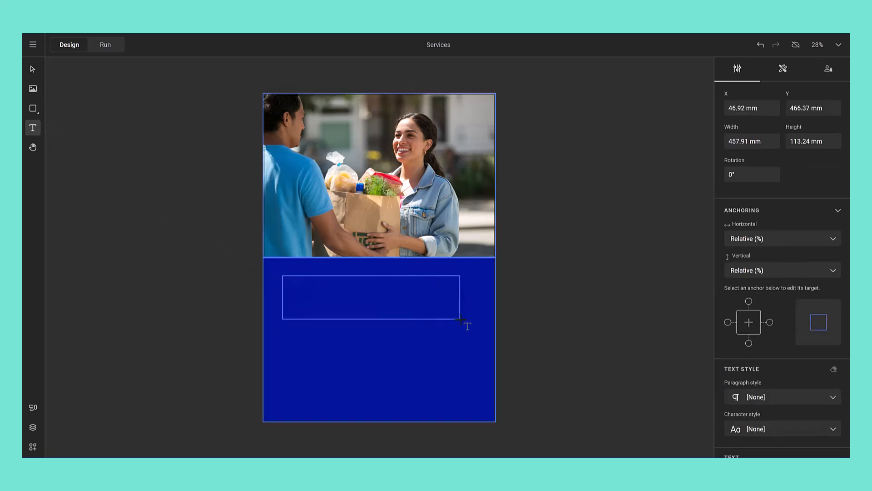
pyautogui.click(765, 142)
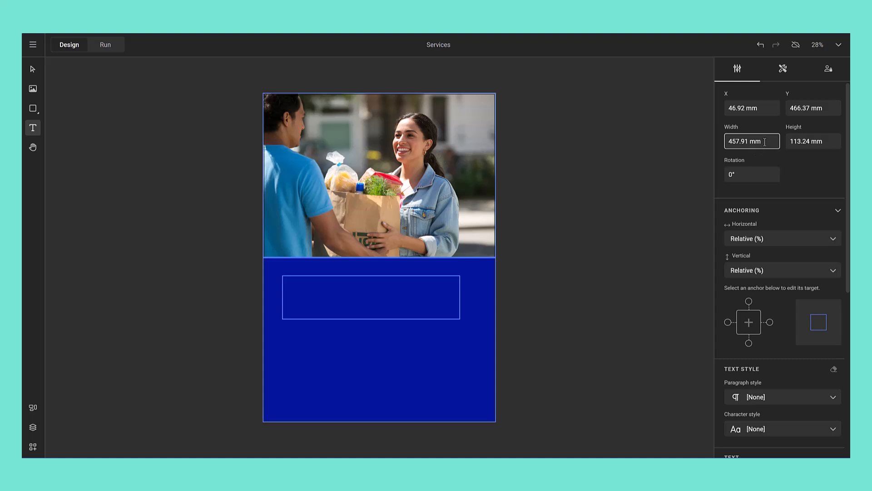
pyautogui.write('529')
pyautogui.press('Return')
pyautogui.click(836, 141)
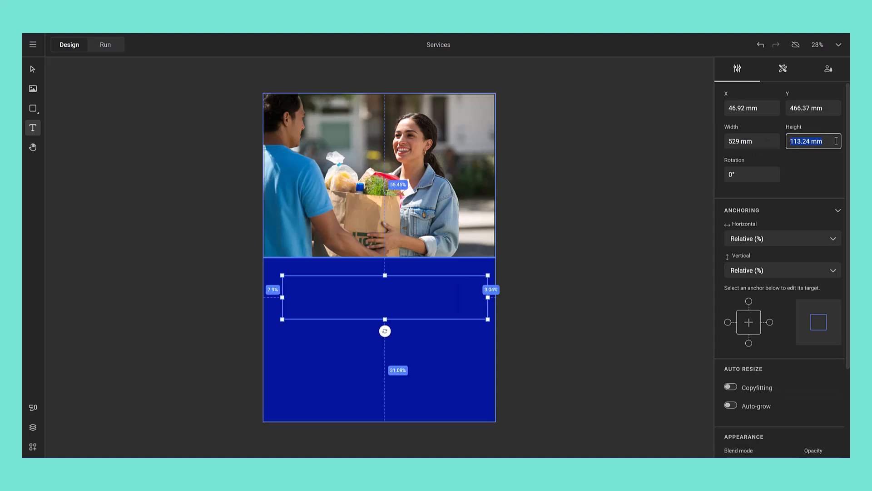
pyautogui.write('163')
pyautogui.press('Return')
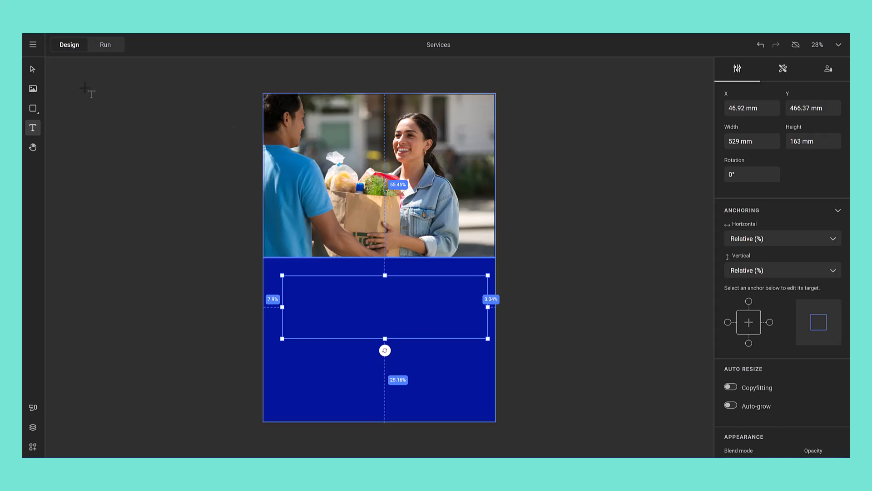
pyautogui.click(33, 70)
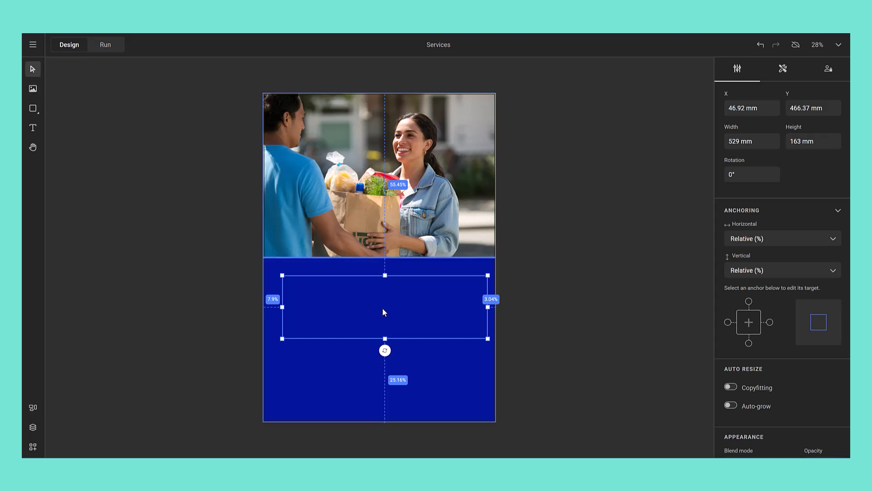
pyautogui.moveTo(382, 307); pyautogui.dragTo(377, 301)
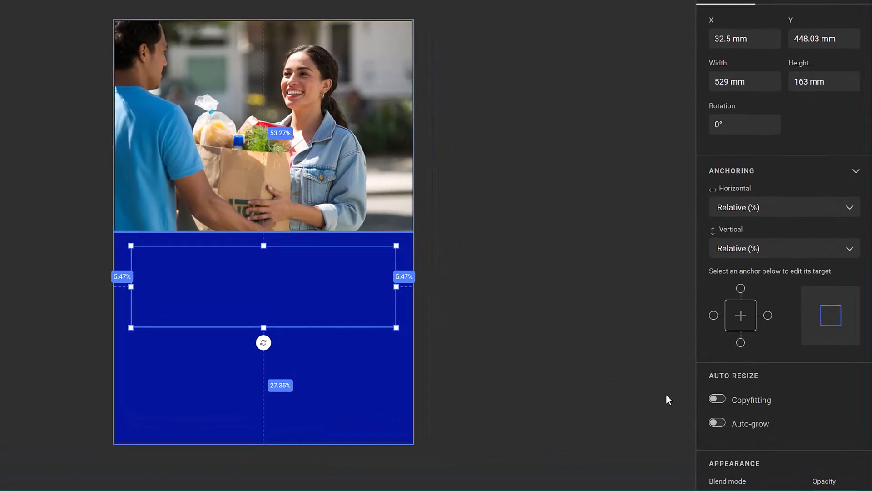
# Step: Turn on copyfitting for the text frame with a maximum of 10000%
pyautogui.click(717, 399)
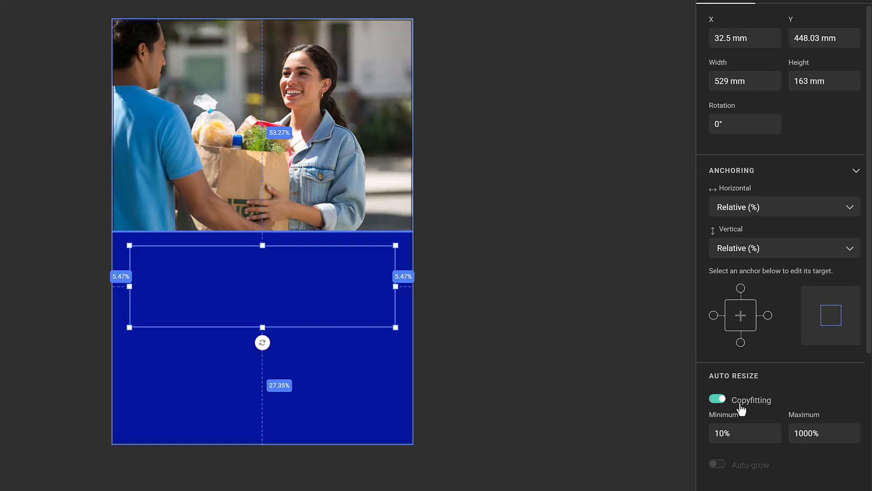
pyautogui.click(798, 433)
pyautogui.write('0')
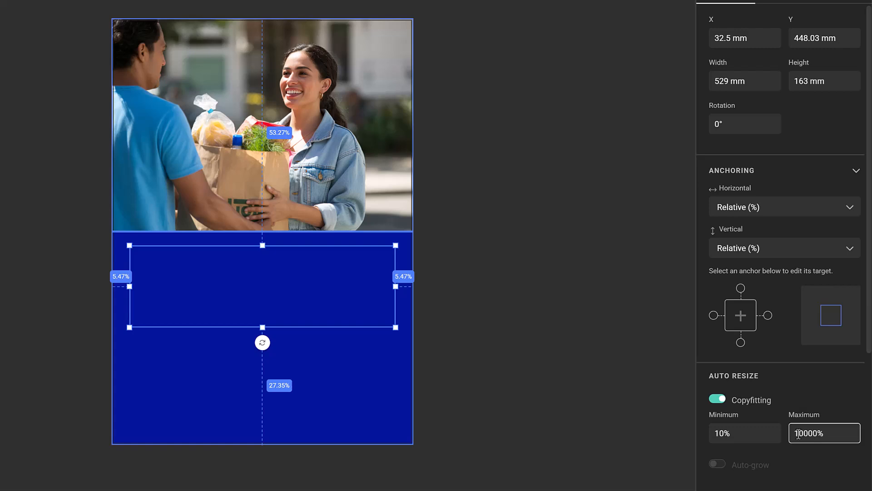
pyautogui.press('Return')
# Step: Enter the headline "Get FREE delivery when you spend $50+" in the text frame on the blue rectangle
pyautogui.doubleClick(259, 272)
pyautogui.write('Get FR')
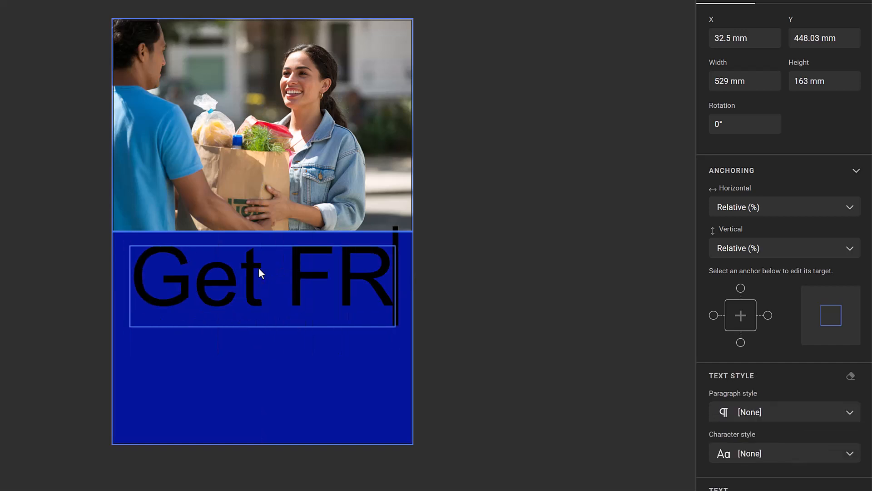
pyautogui.write('EE delivery when you spend $')
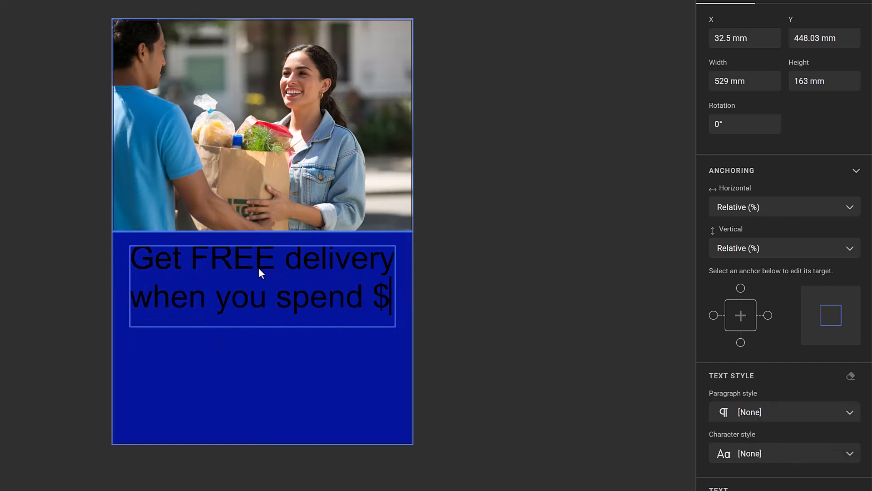
pyautogui.write('50+')
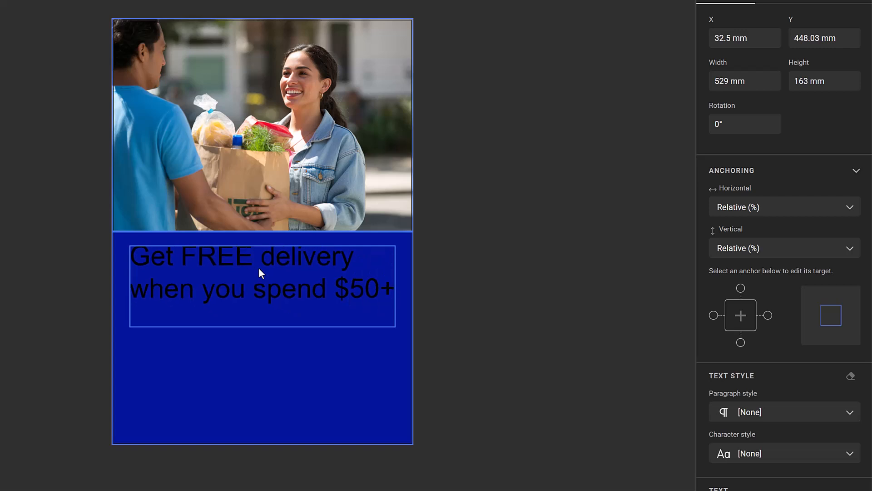
# Step: Apply the Headline paragraph style to all of the text in the delivery offer frame
pyautogui.hotkey('ctrl', 'a')
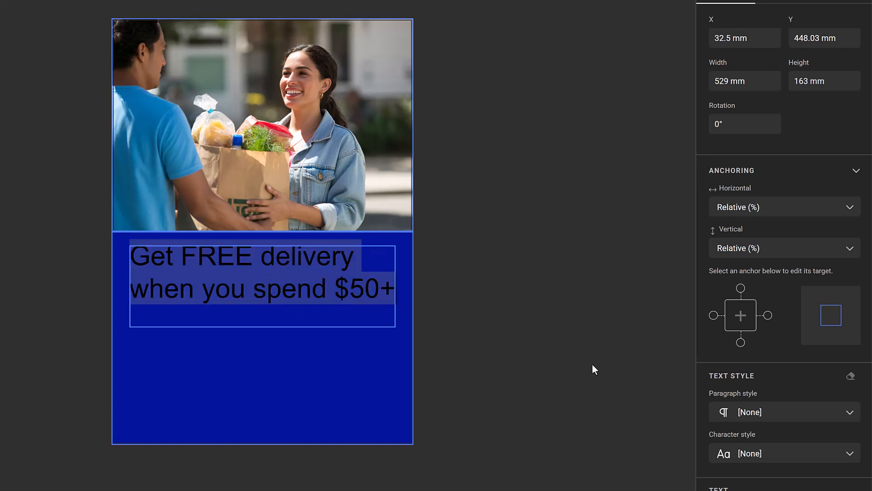
pyautogui.scroll(-5, 768, 388)
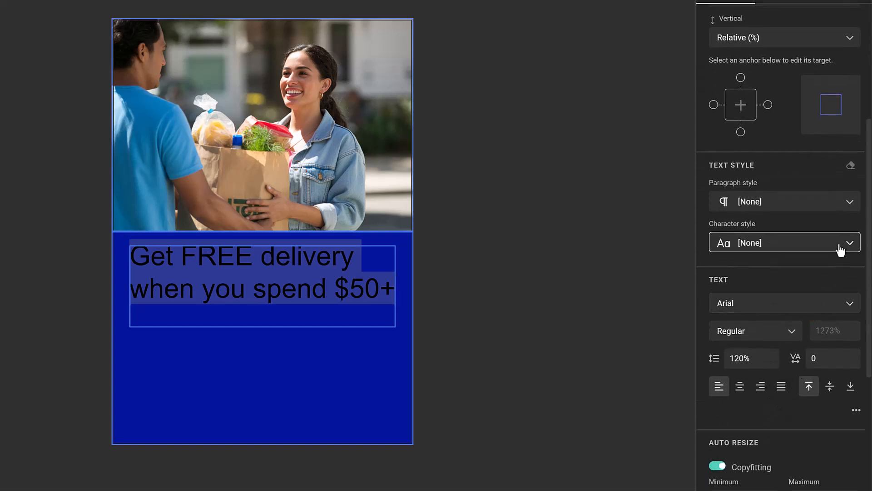
pyautogui.click(850, 212)
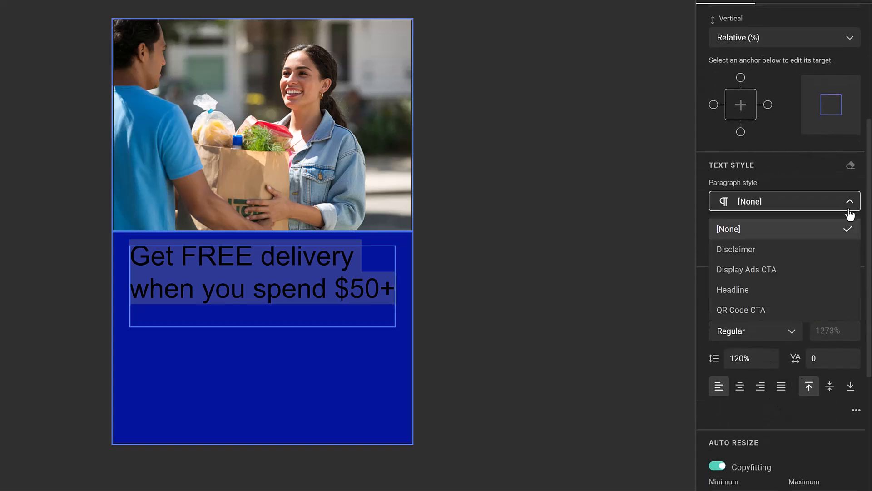
pyautogui.click(849, 296)
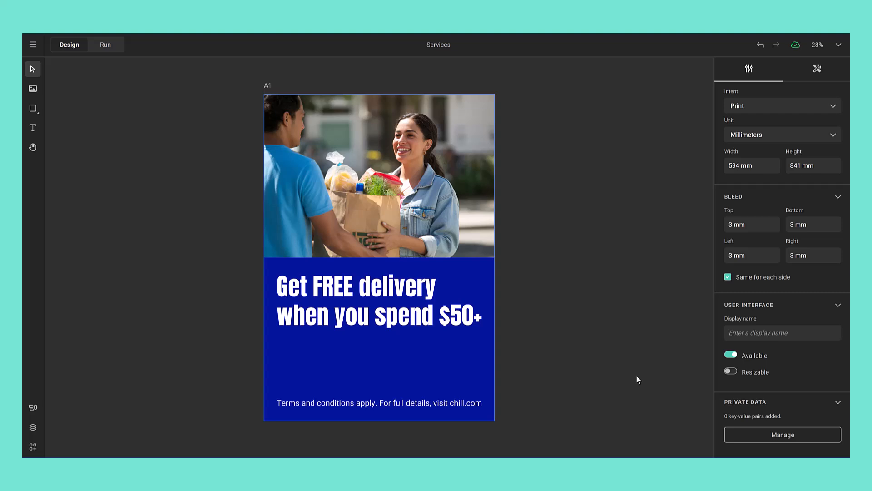
# Step: Rename the terms and conditions text layer from Text 1 to Disclaimer, and finish with nothing selected on the canvas
pyautogui.click(32, 429)
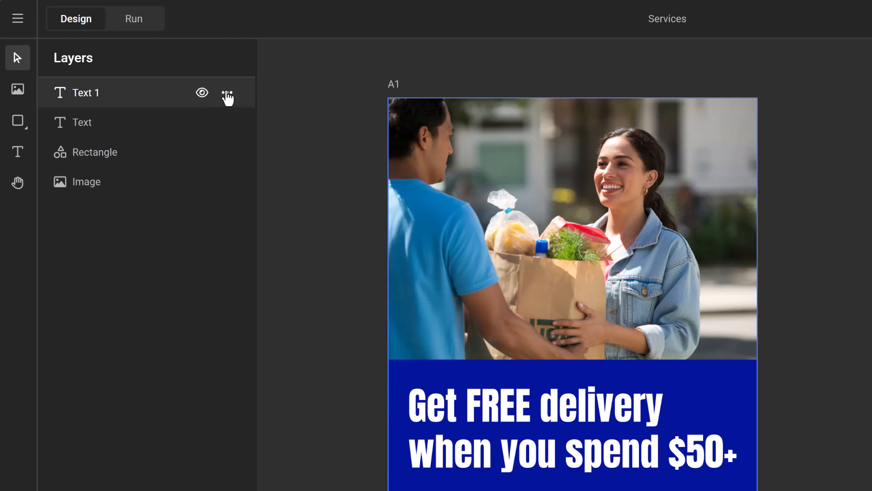
pyautogui.click(227, 95)
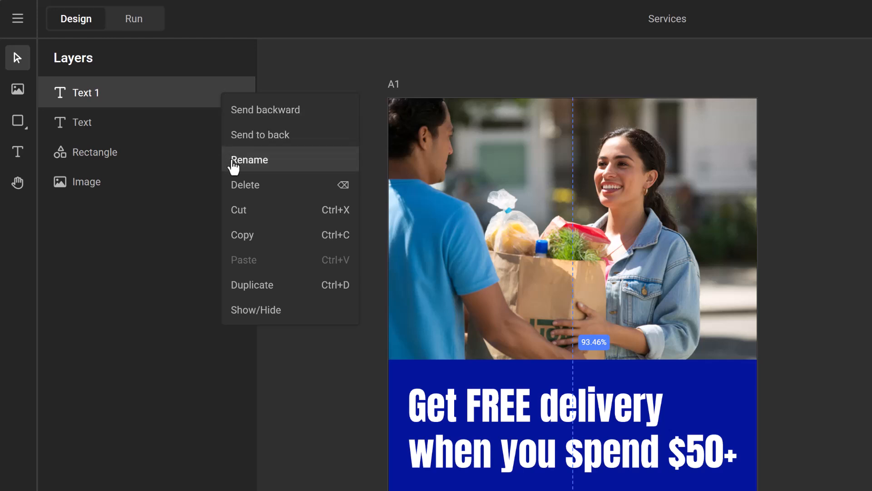
pyautogui.click(141, 99)
pyautogui.doubleClick(141, 99)
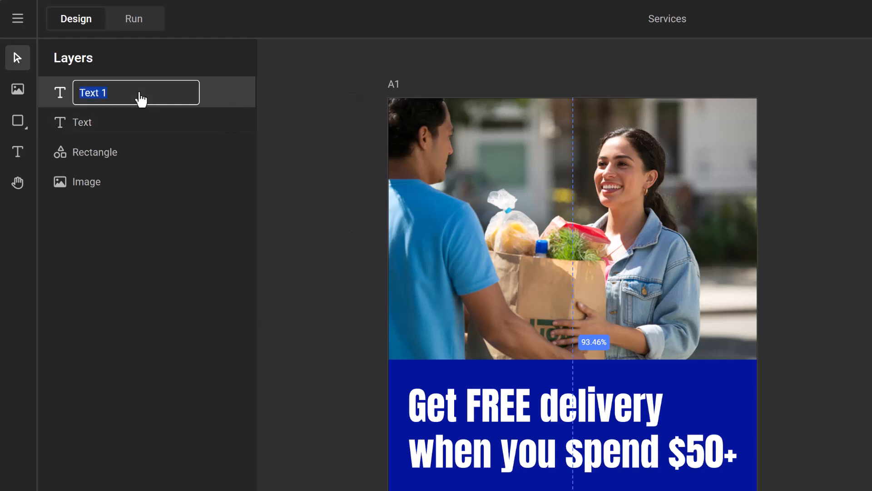
pyautogui.write('Disclaimer')
pyautogui.press('Return')
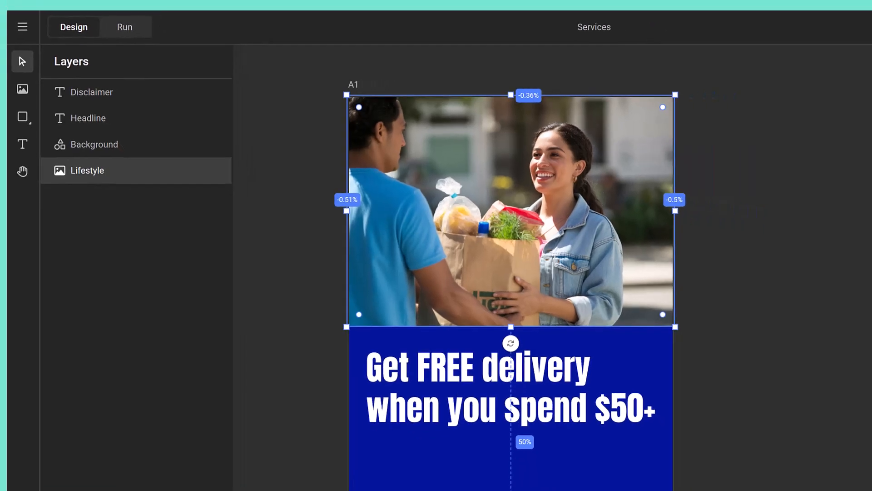
pyautogui.click(34, 431)
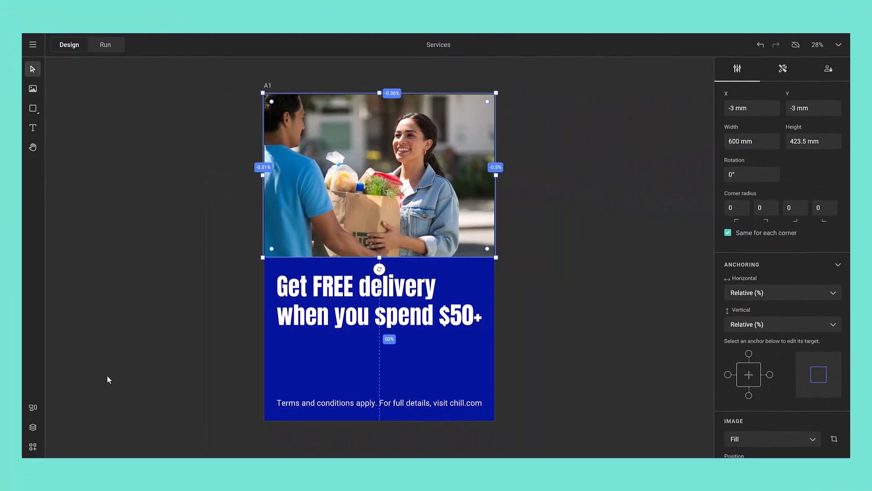
pyautogui.click(115, 369)
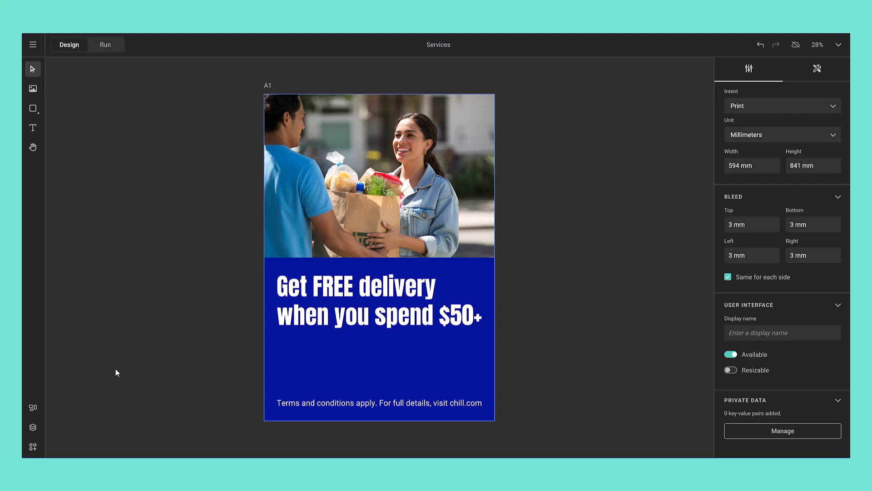